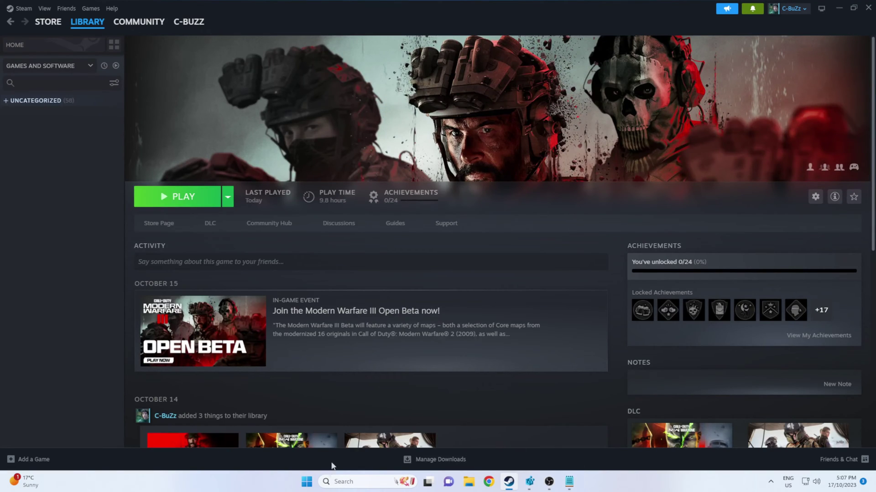
Step: Launch Modern Warfare III from the Steam library, triggering the 20.10.35 below 21.4.1 driver error
left_click(181, 200)
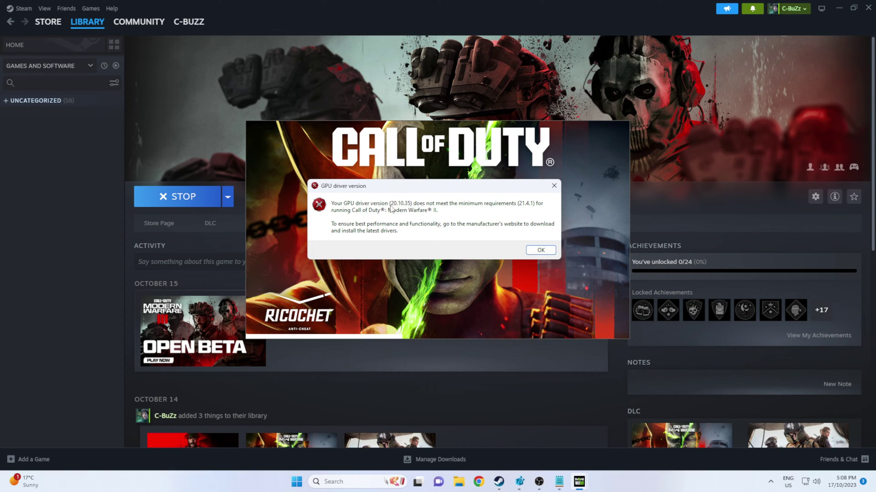
Step: Search the Start menu for regedit to open Registry Editor
left_click(296, 482)
type("run")
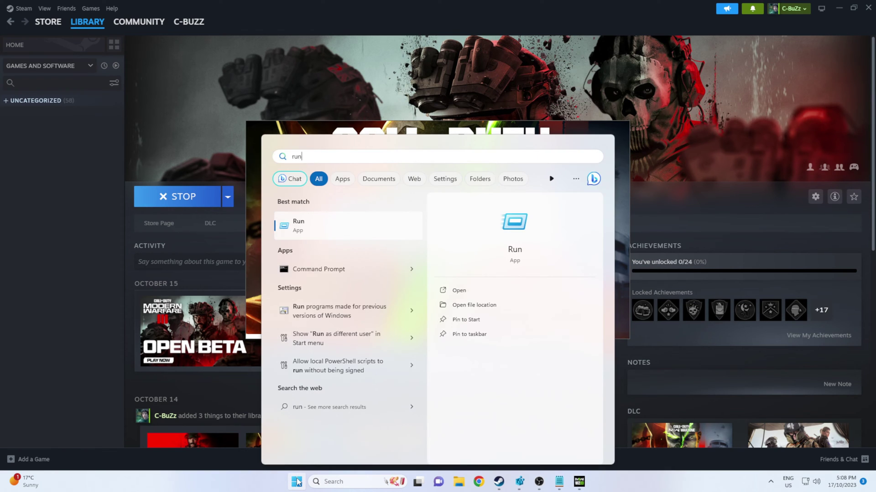
key("BackSpace")
key("BackSpace")
key("BackSpace")
type("reg")
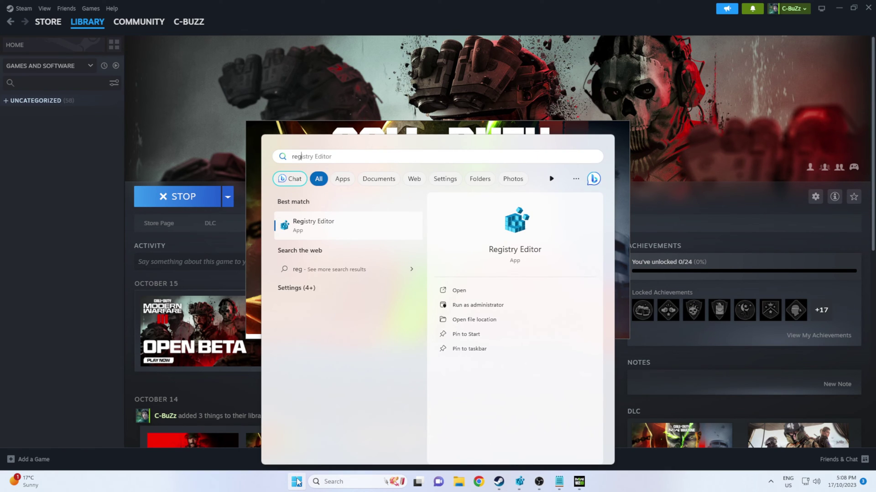
type("edit")
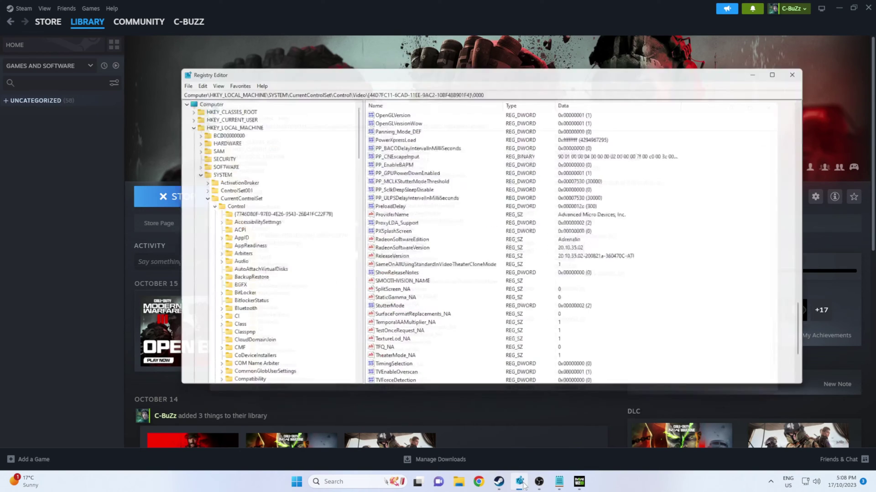
Step: Bring up the Notepad notes and select the saved Control\Video registry path
left_click(558, 481)
left_click_drag(382, 251, 443, 197)
triple_click(174, 249)
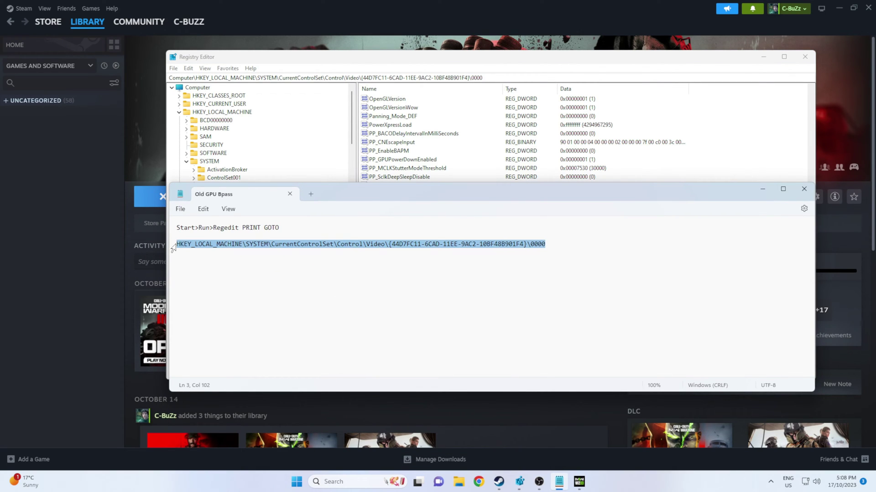
left_click(197, 245)
triple_click(175, 247)
left_click(178, 246)
left_click_drag(178, 246, 550, 256)
Step: Navigate Registry Editor to the adapter's Video 0000 key and select RadeonSoftwareEdition
left_click(326, 59)
left_click_drag(354, 125, 367, 304)
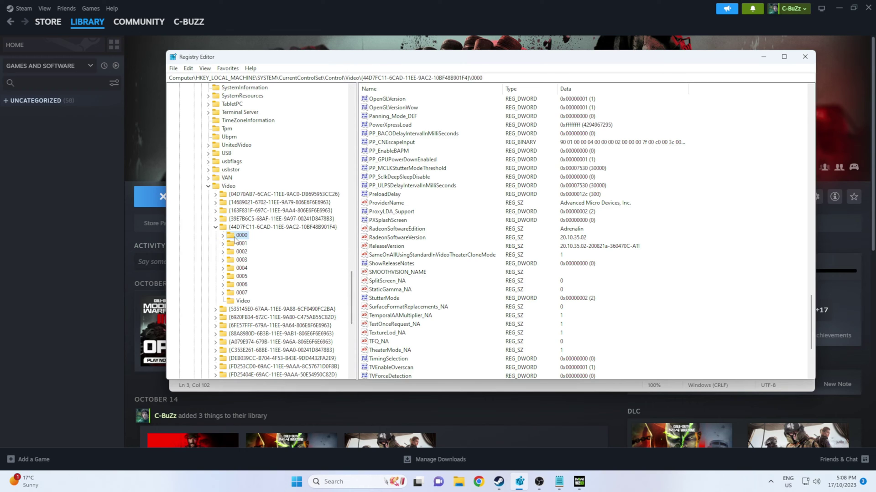
scroll(395, 305, "down", 3)
scroll(410, 296, "up", 4)
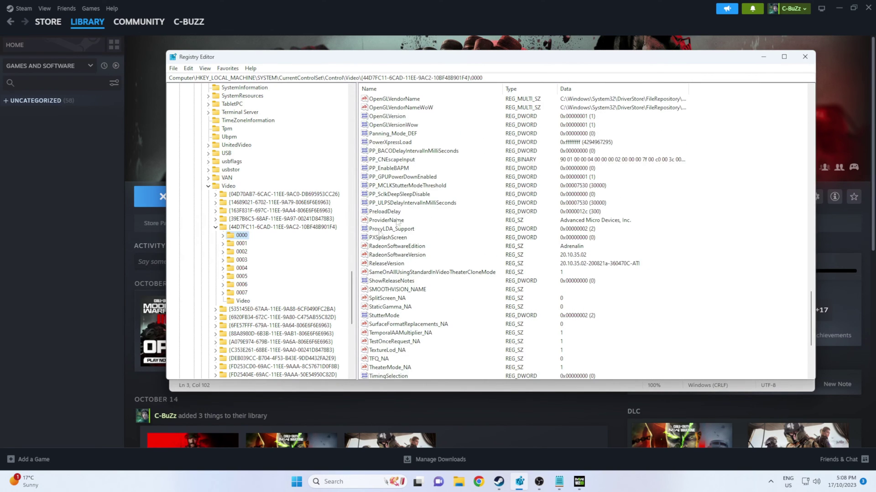
left_click(393, 246)
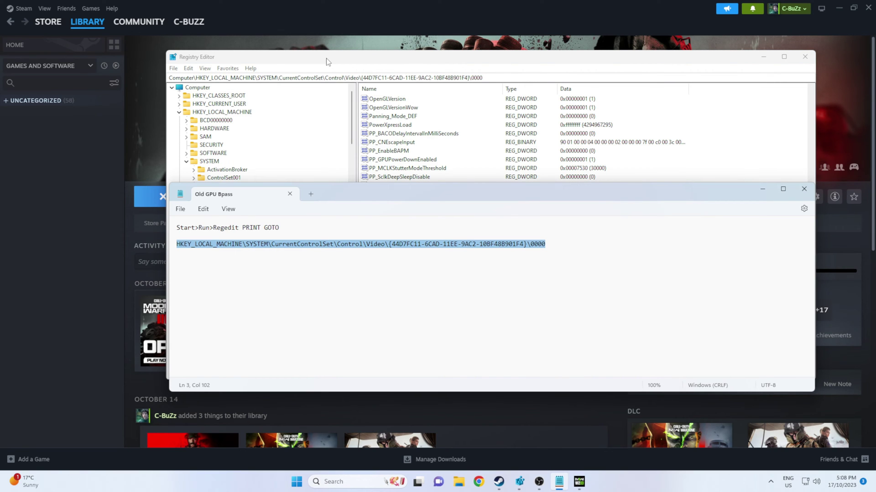
Step: Select RadeonSoftwareVersion and ReleaseVersion to confirm both read 20.10.35.02
left_click(327, 58)
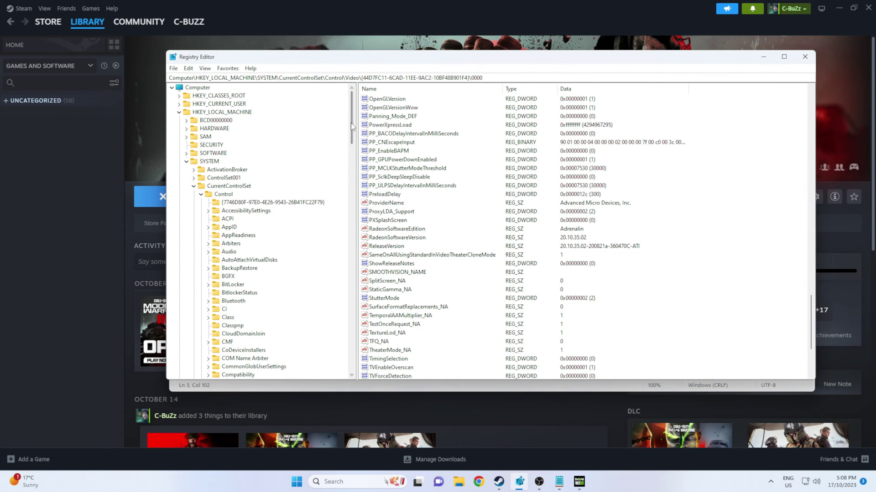
scroll(354, 135, "down", 3)
left_click_drag(353, 136, 368, 304)
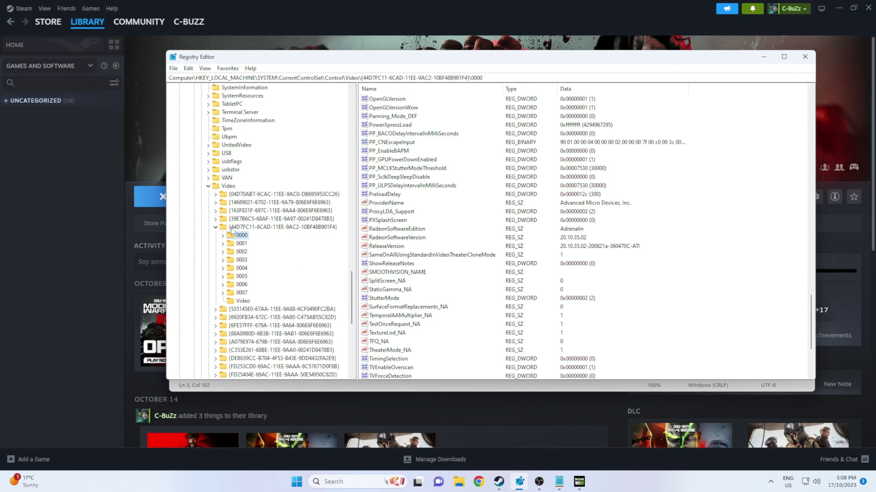
scroll(393, 305, "up", 1)
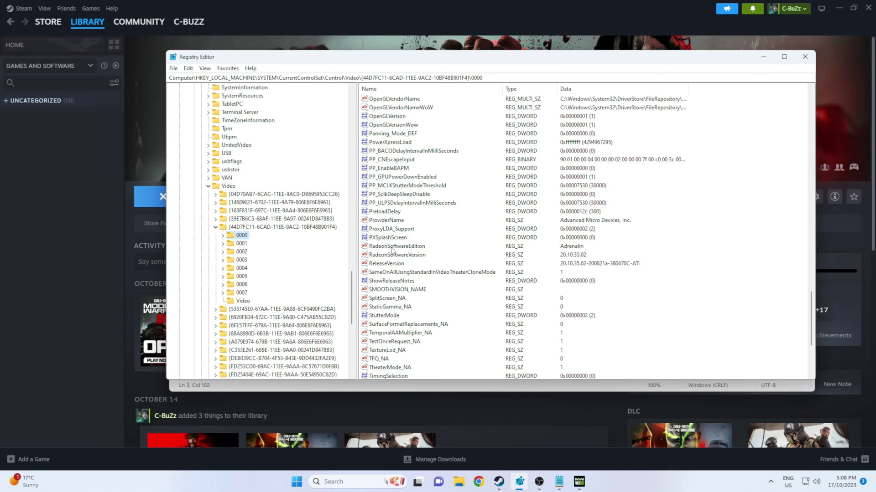
left_click(392, 249)
left_click(393, 258)
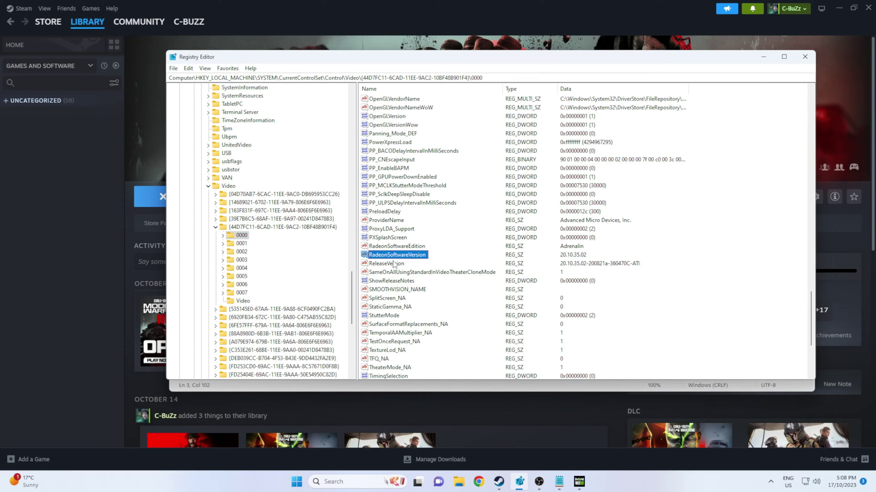
left_click(395, 265)
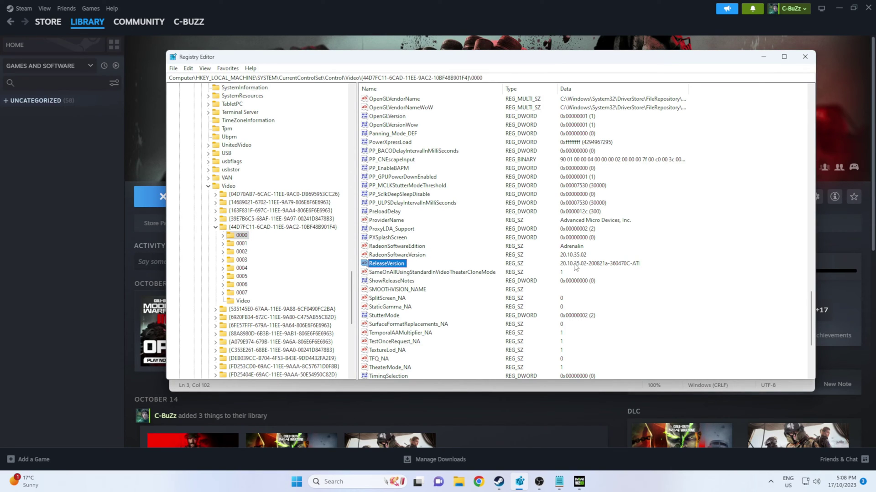
left_click(481, 483)
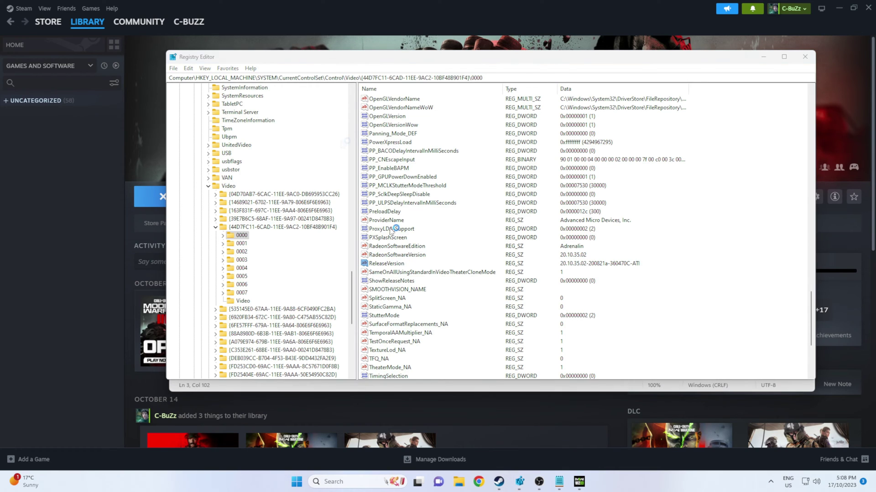
Step: Search for the latest AMD driver and pick RX 7000 Series > RX 7900 Series > RX 7900 XTX on AMD's support page
type("latest amd driver")
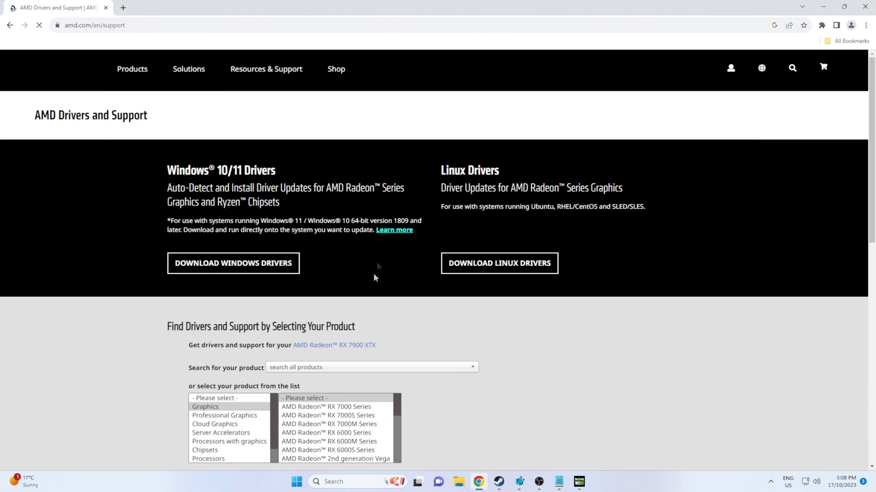
scroll(376, 262, "down", 2)
left_click(341, 316)
left_click(463, 316)
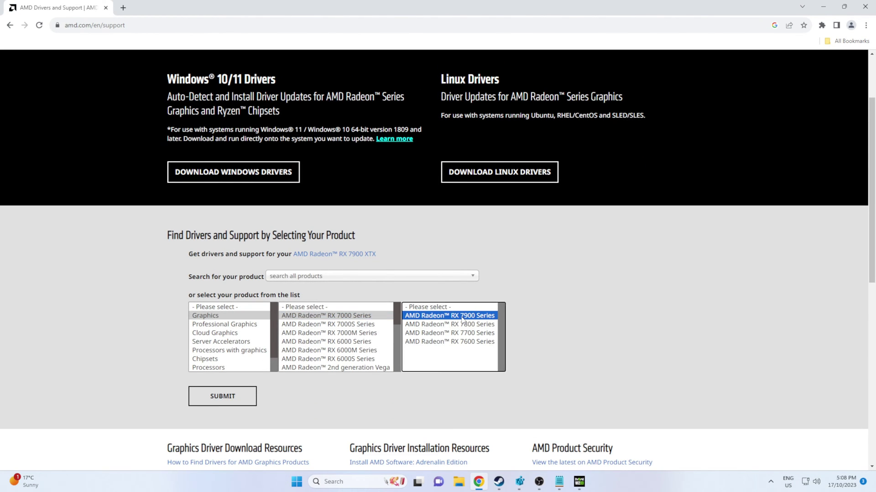
left_click(526, 317)
left_click(237, 396)
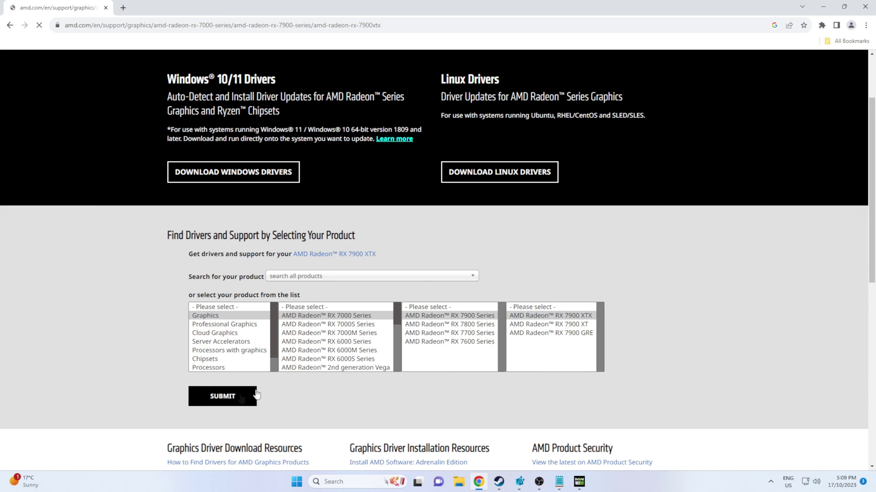
Step: Expand the Windows 11 downloads and select the Adrenalin version 23.9.3
left_click(168, 295)
scroll(254, 313, "down", 2)
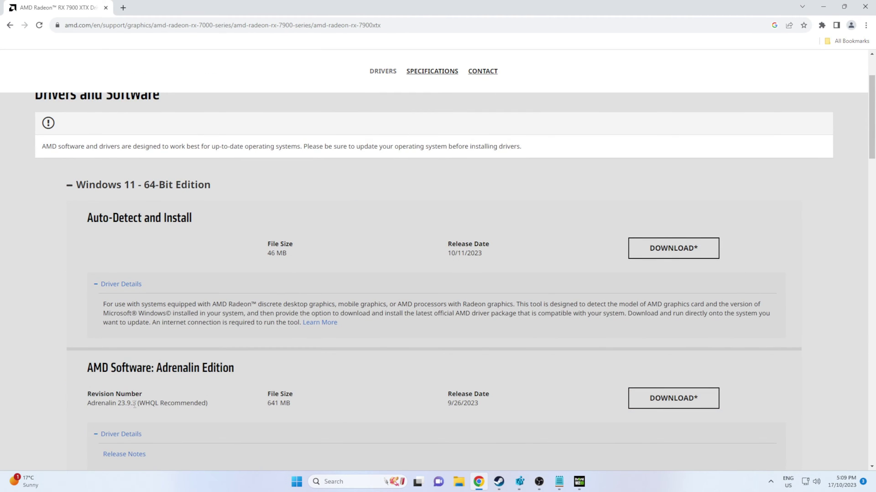
left_click_drag(136, 404, 117, 403)
key("ctrl+c")
Step: Set RadeonSoftwareVersion to the copied version 23.9.3
left_click(519, 483)
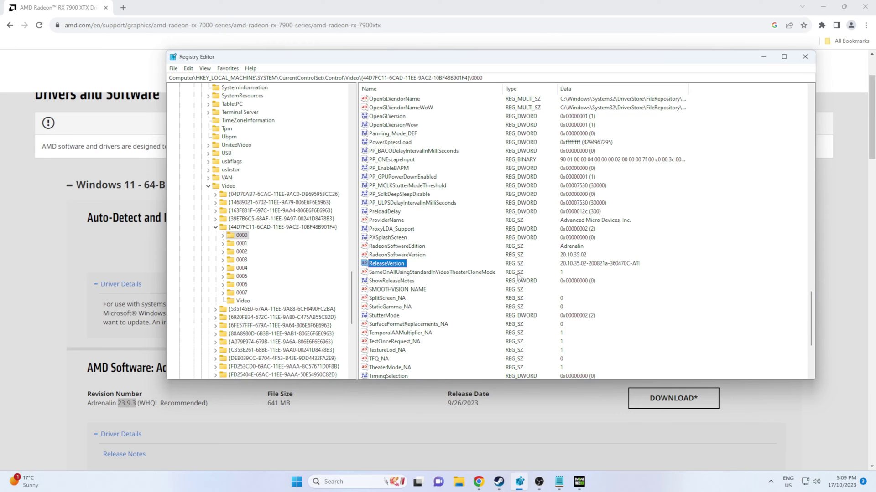
left_click(419, 255)
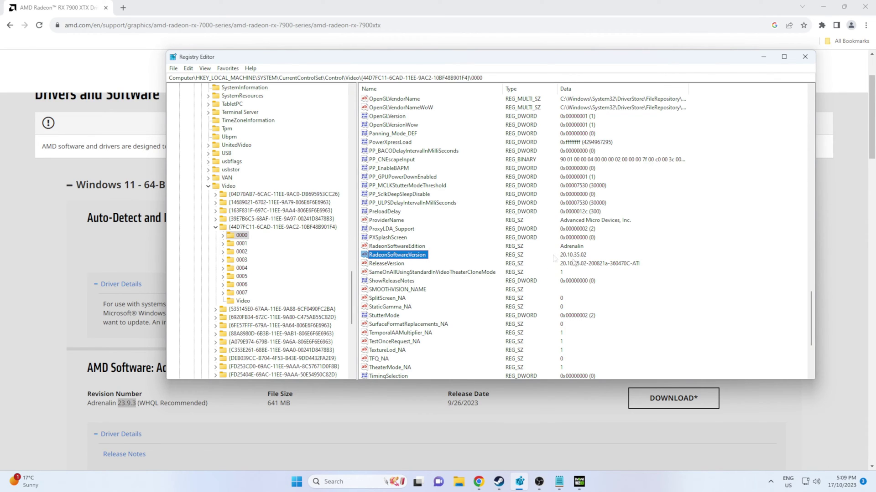
double_click(420, 256)
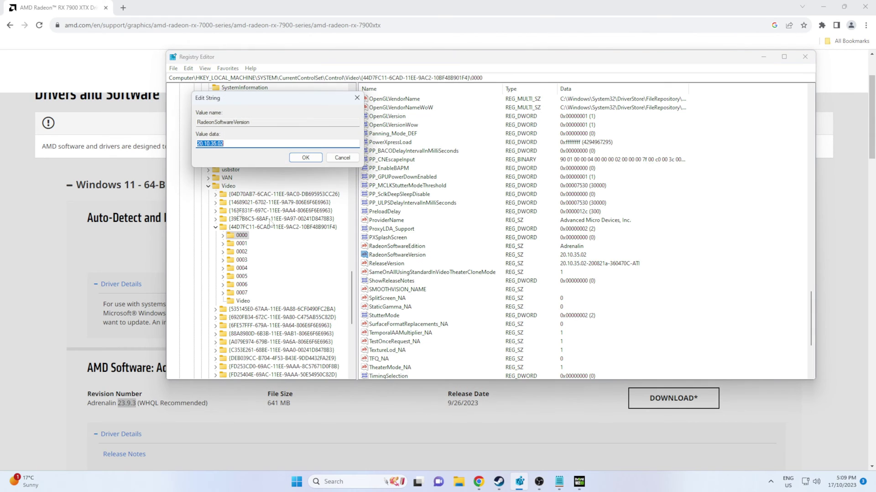
key("ctrl+v")
left_click(305, 158)
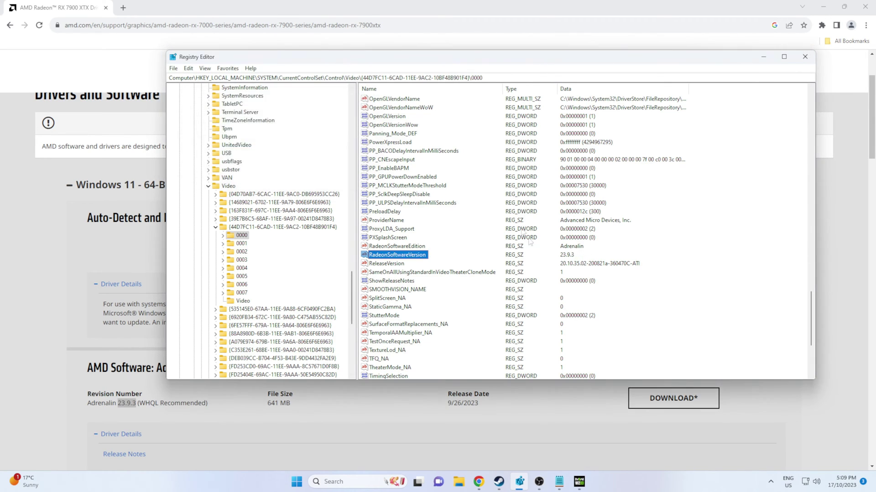
Step: Replace ReleaseVersion's leading 20.10.35.02 with 23.9.3 and confirm
double_click(399, 265)
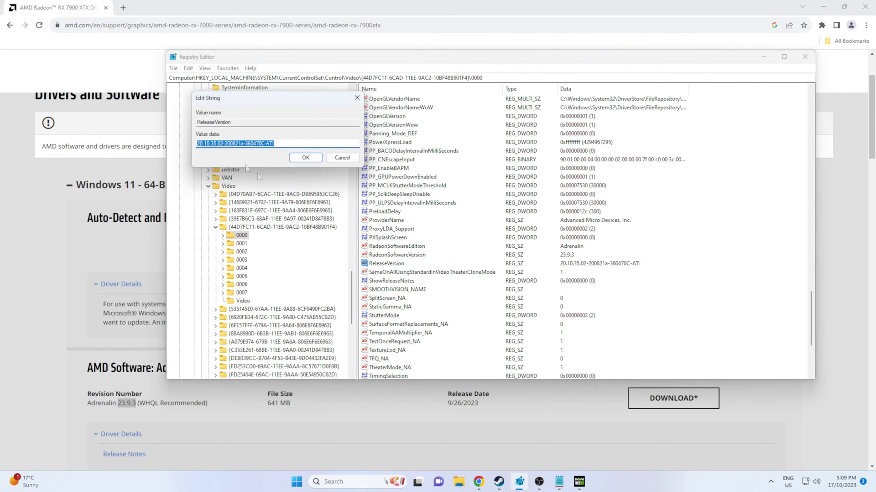
left_click_drag(226, 144, 197, 144)
key("ctrl+v")
left_click(299, 160)
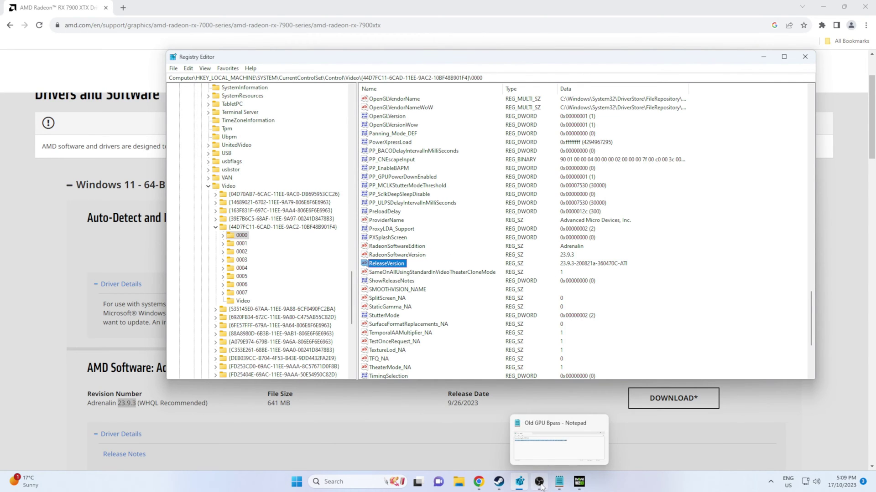
mouse_move(578, 487)
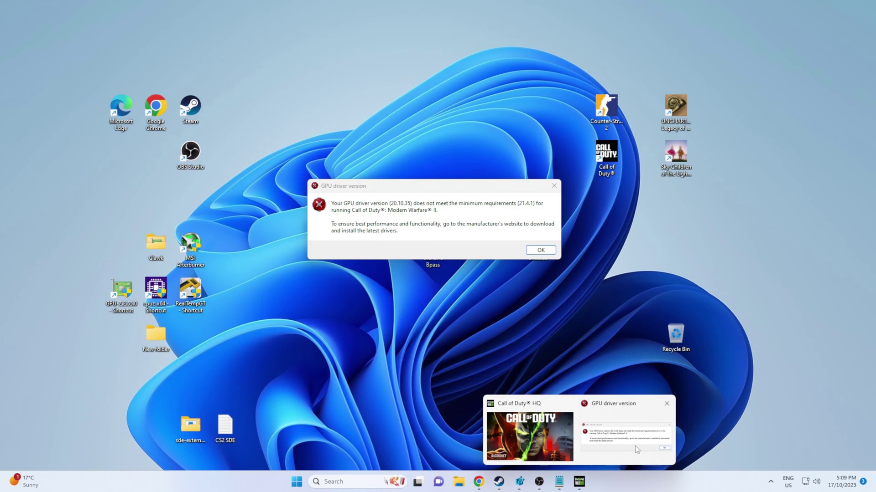
Step: Dismiss the GPU driver version error and close the Activision support article
left_click(625, 436)
left_click(534, 250)
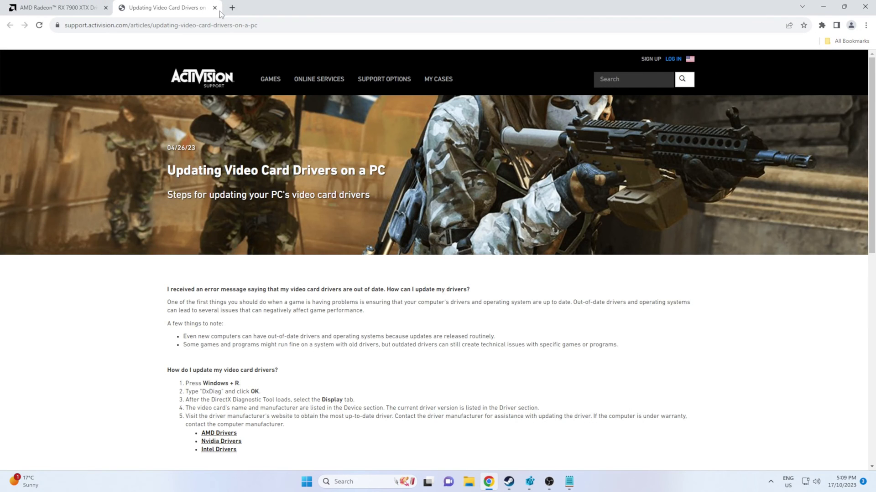
left_click(214, 7)
Step: Launch Call of Duty: Modern Warfare III again from the Steam library
left_click(550, 485)
left_click(550, 485)
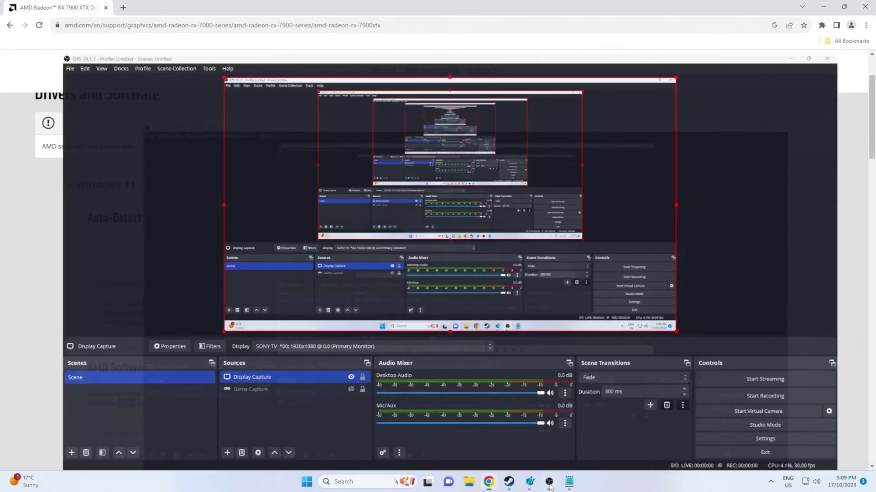
left_click(508, 483)
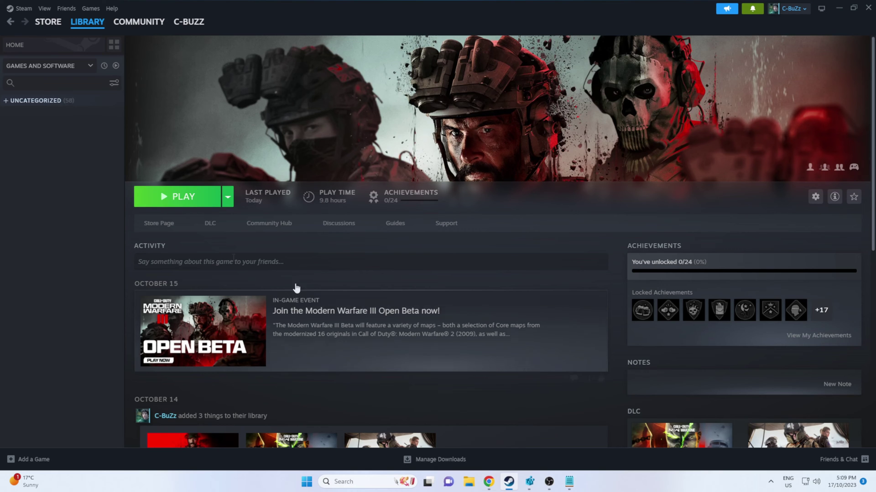
left_click(192, 203)
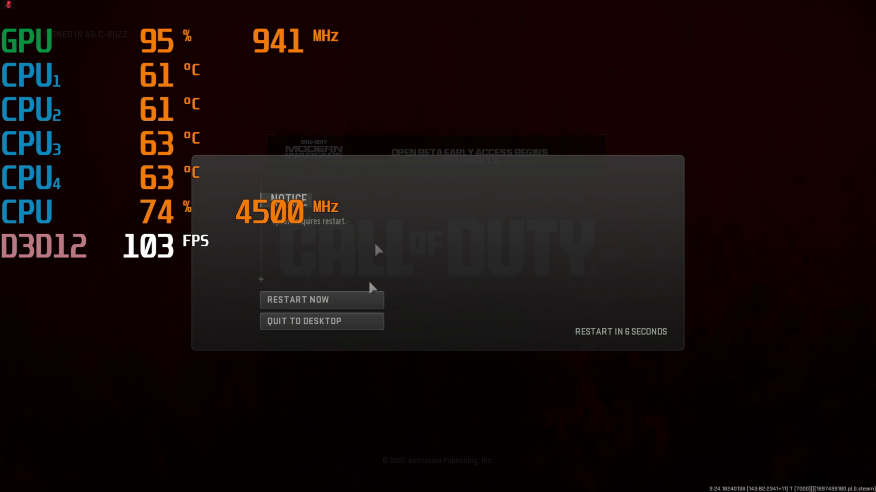
Step: Choose Restart Now on the update notice once the game finishes loading
left_click(307, 304)
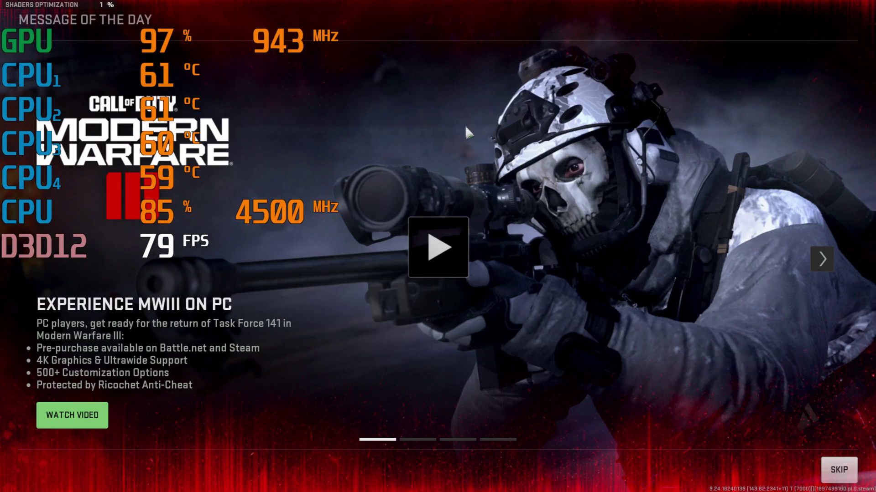
Step: Skip the Message of the Day and open Settings, moving down toward Graphics
left_click(831, 470)
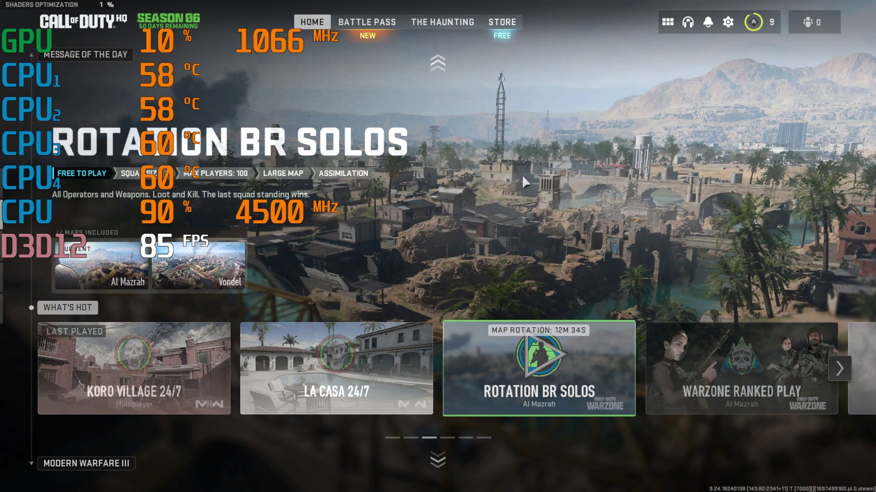
left_click(729, 23)
key("Down")
key("Down")
key("Down")
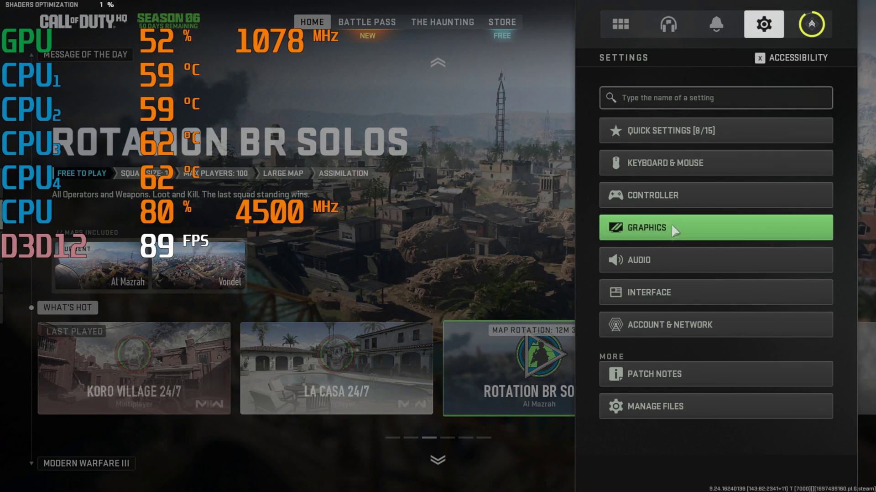